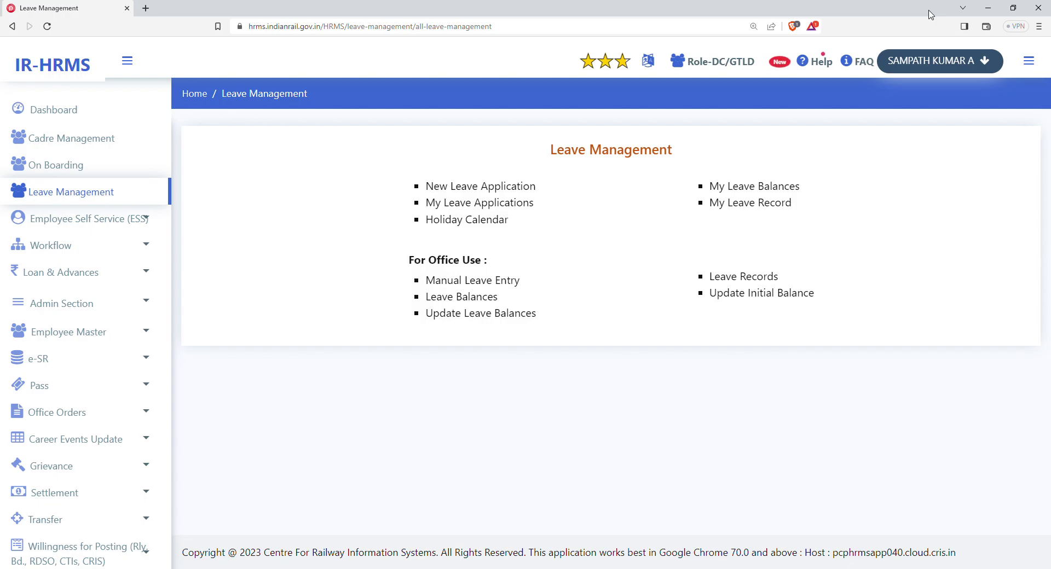
- Start a new leave application and review the empty one-year sanctioned leave history
left_click(492, 187)
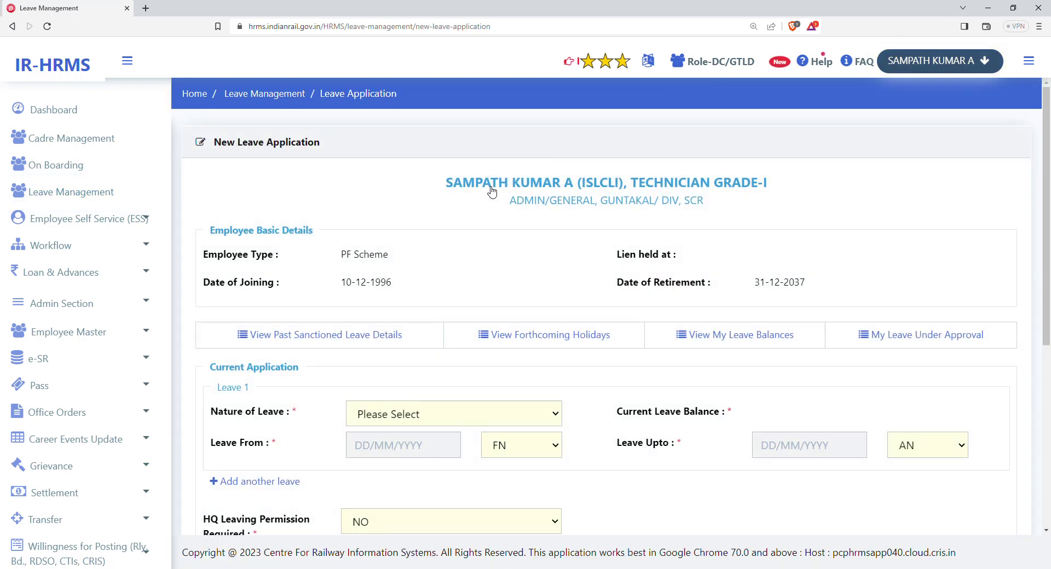
scroll(348, 279, "down", 3)
scroll(348, 280, "up", 2)
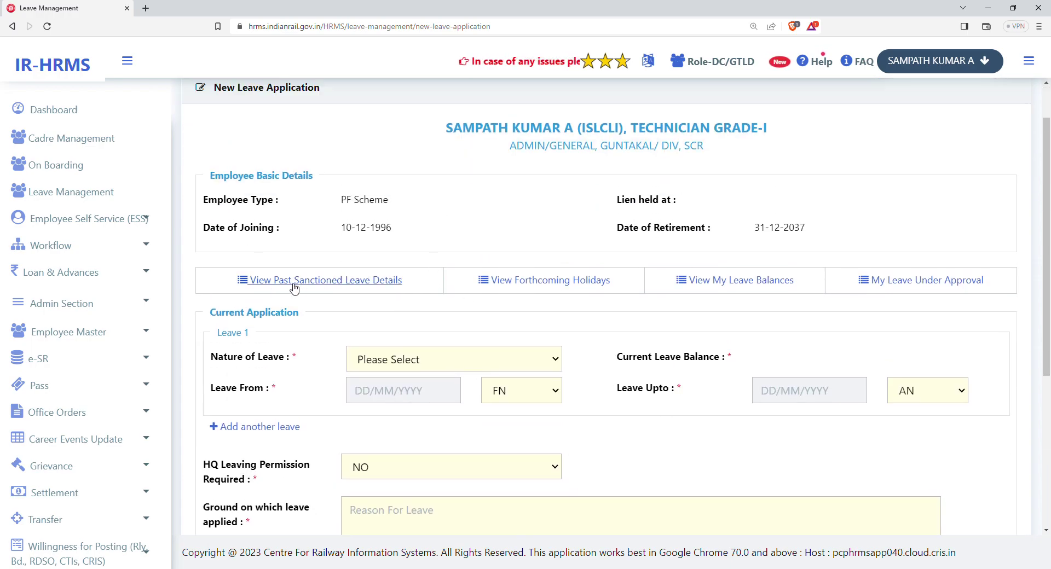
left_click(325, 281)
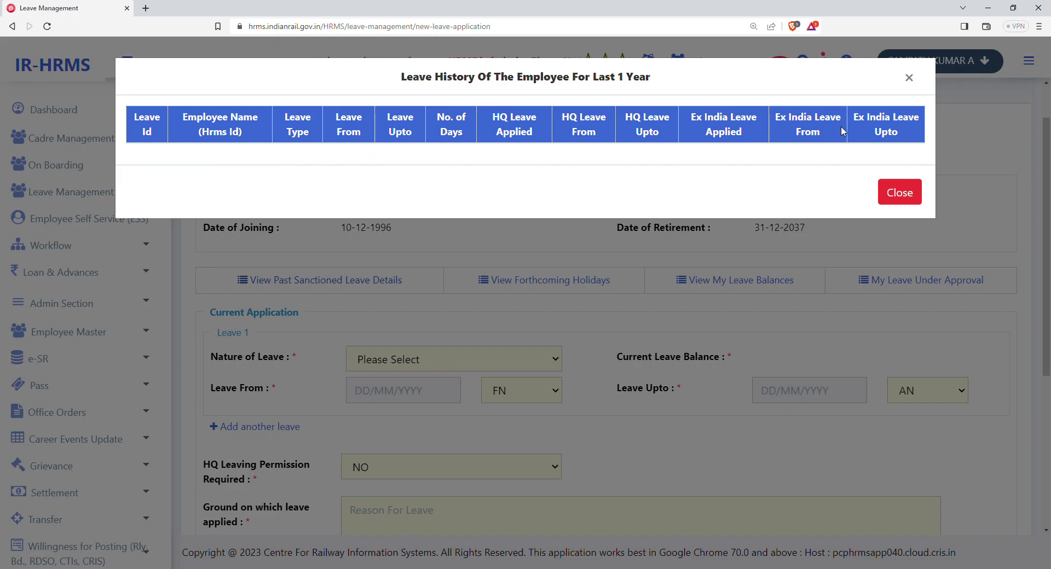
left_click(903, 197)
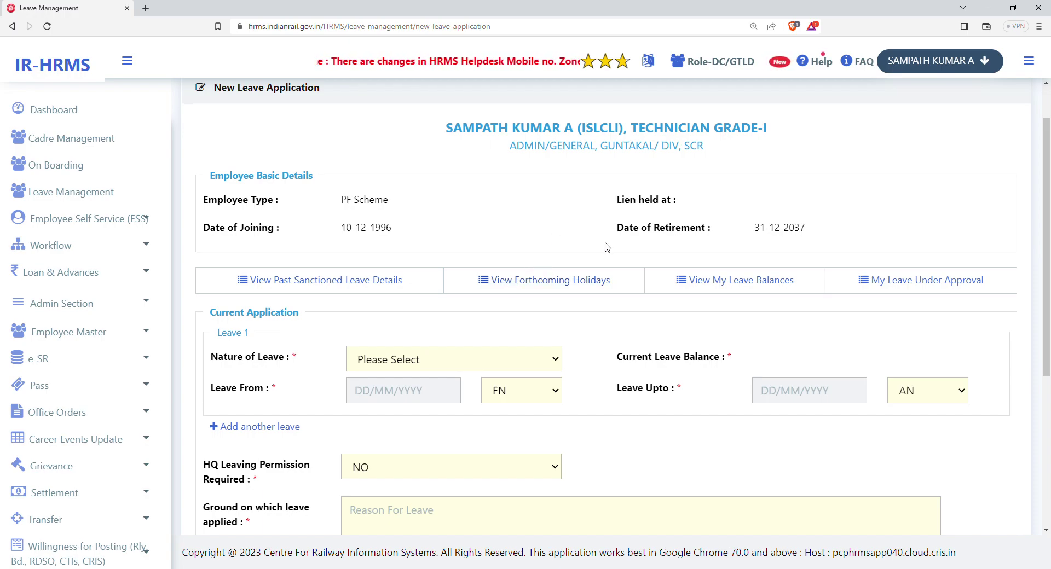
- Read the leave balances (LAP 315, LHAP 322), then show the empty leave-under-approval list
left_click(732, 286)
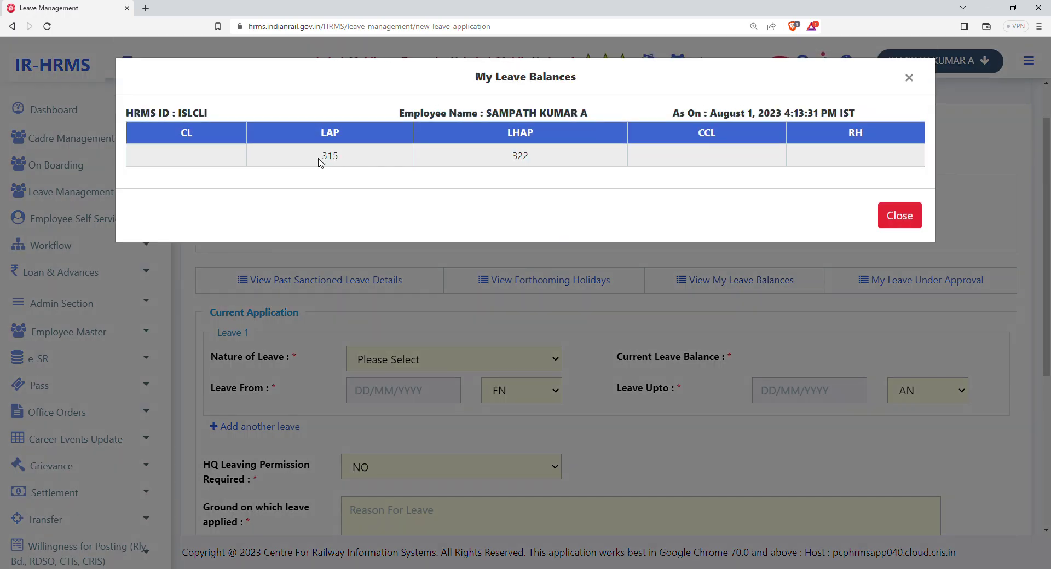
left_click_drag(321, 163, 342, 162)
left_click_drag(504, 164, 518, 158)
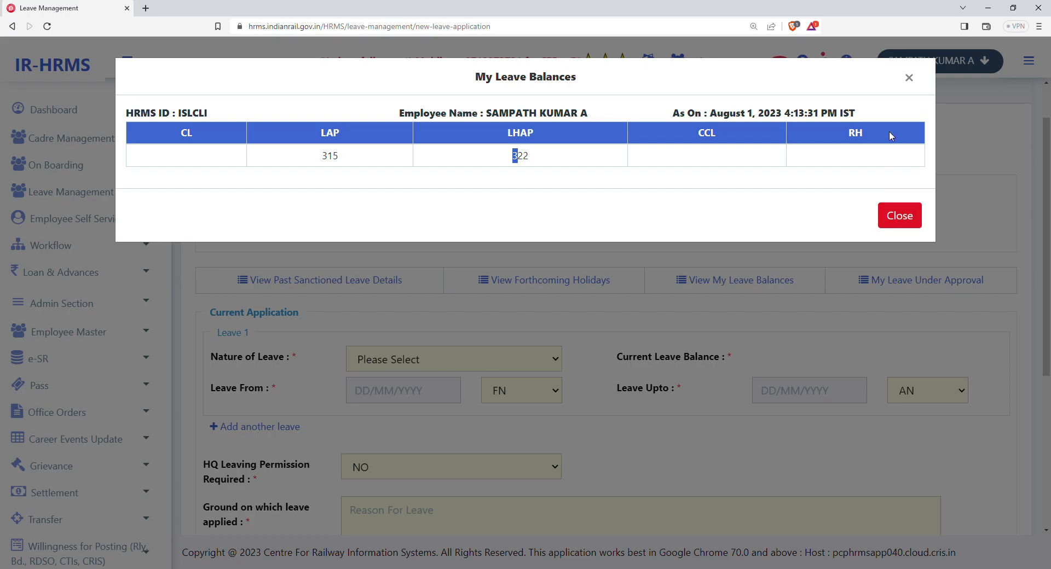
left_click(909, 79)
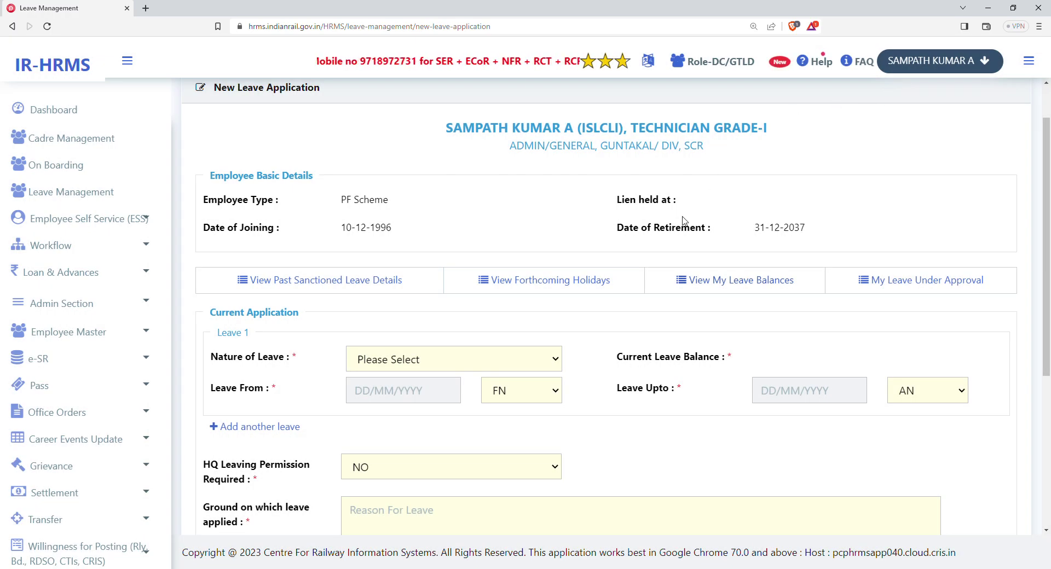
left_click(905, 280)
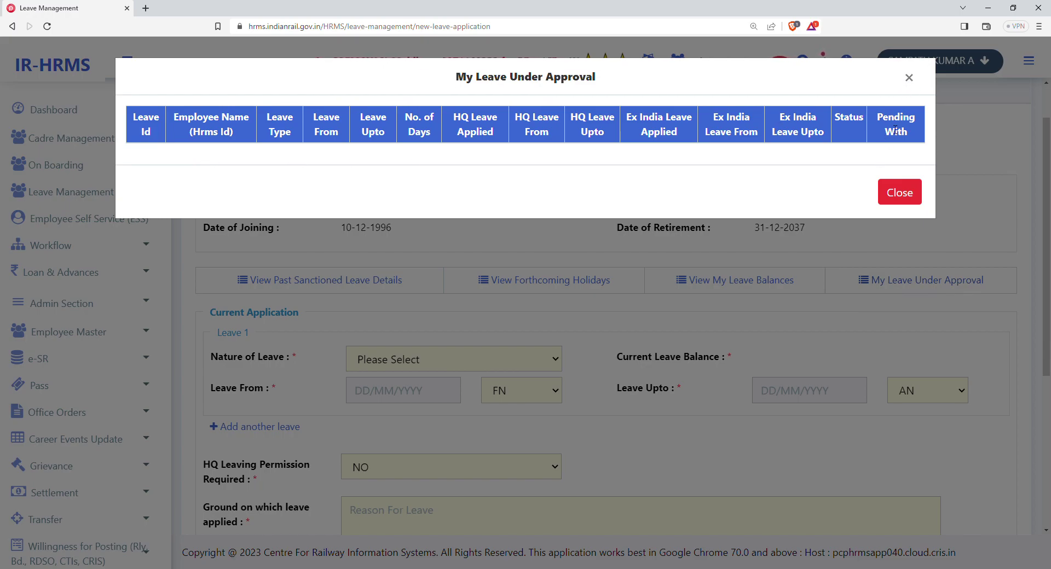
- Set Nature of Leave to LEAVE ON AVERAGE PAY (LAP)
left_click(907, 193)
scroll(812, 208, "down", 2)
left_click(448, 257)
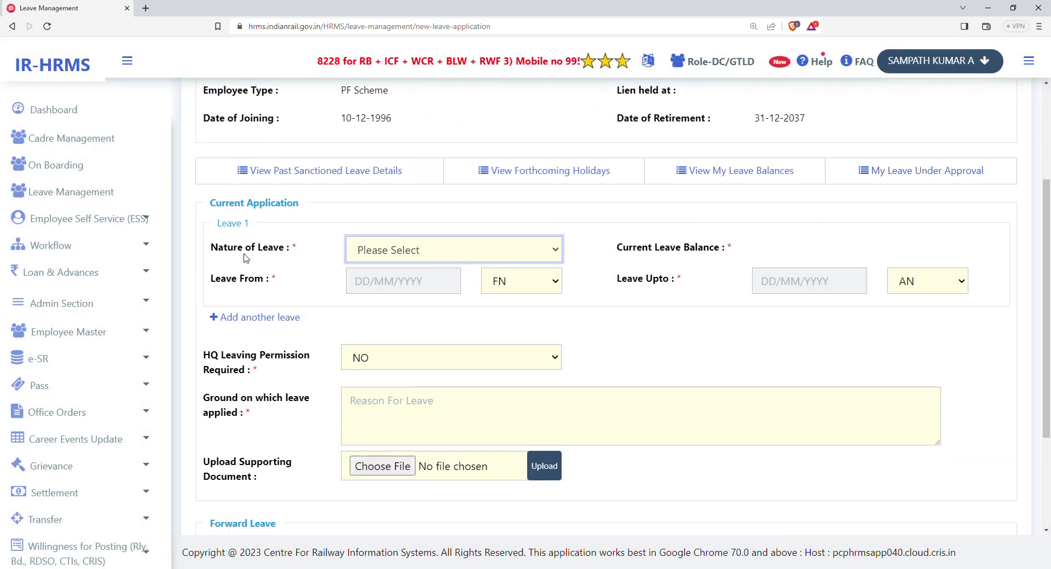
key("Down")
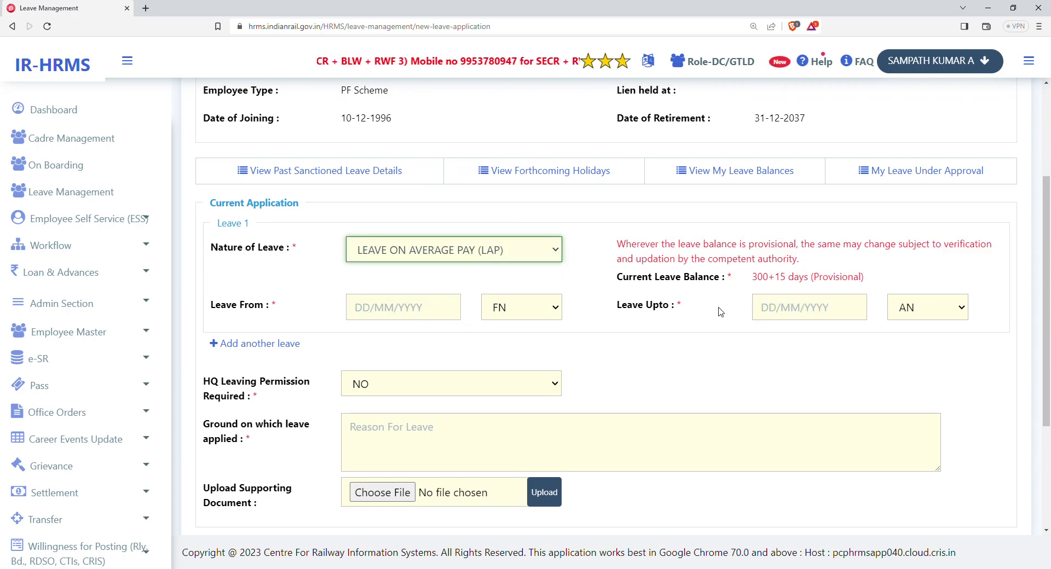
left_click(717, 278)
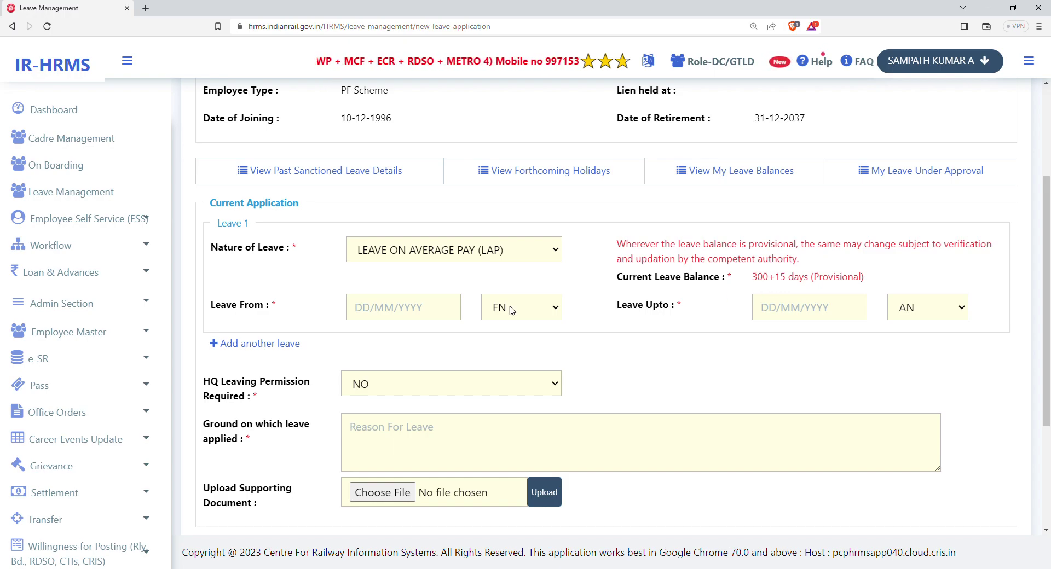
- Set leave dates from 06/08/2023 forenoon to 09/08/2023, totalling 4 days
left_click(367, 317)
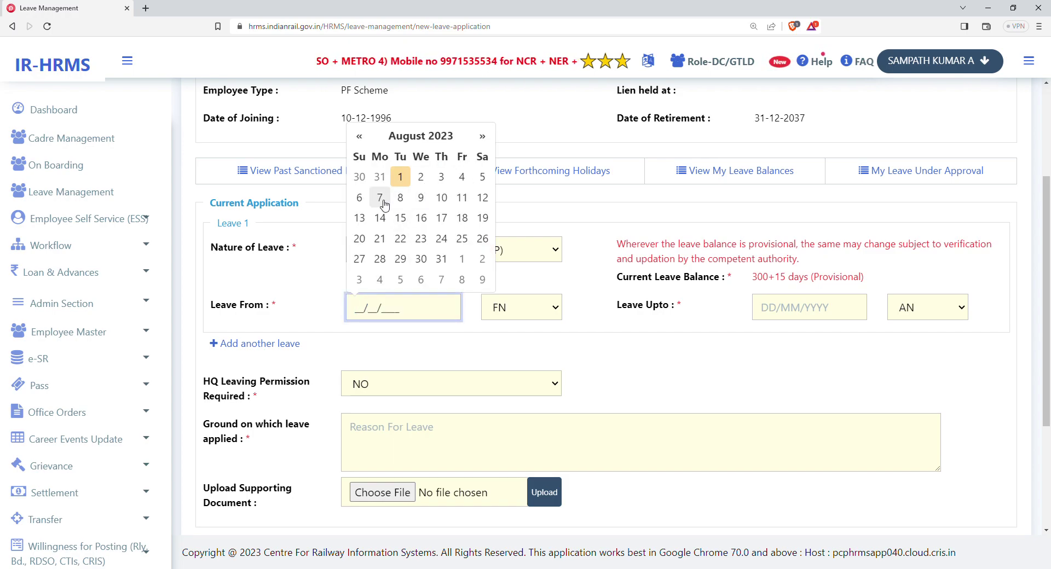
left_click(359, 198)
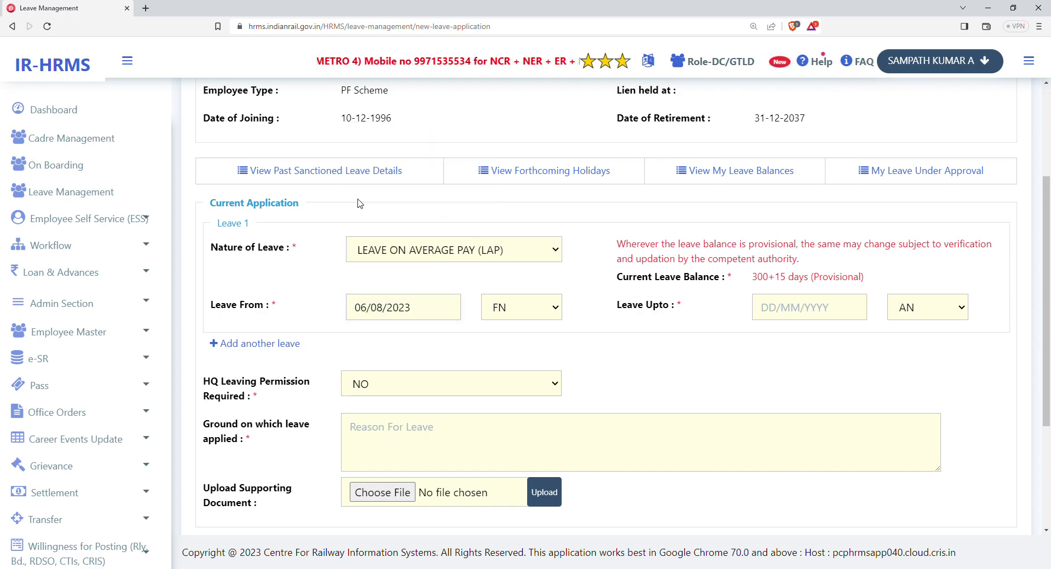
left_click(544, 310)
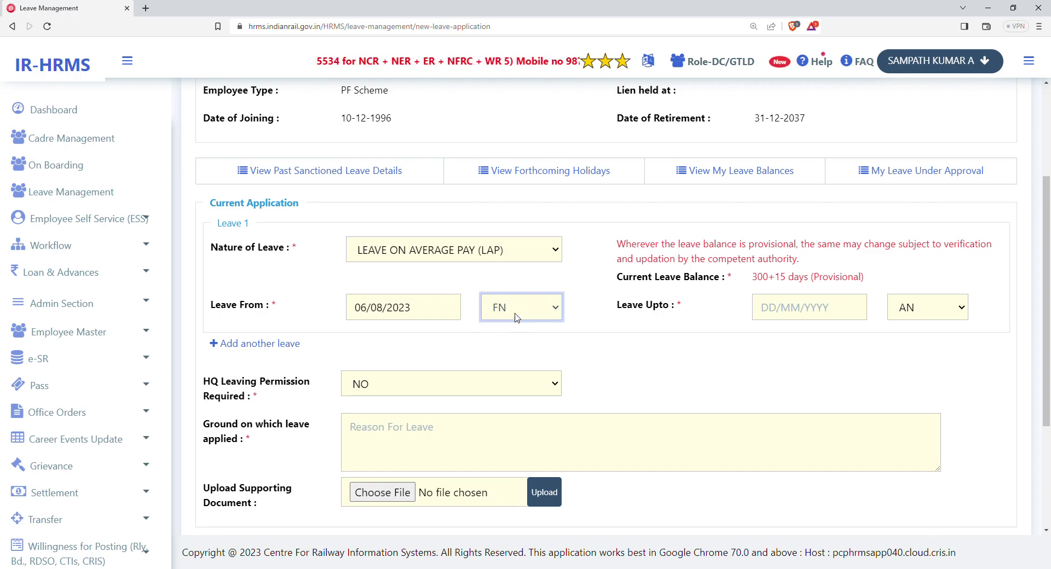
left_click(808, 314)
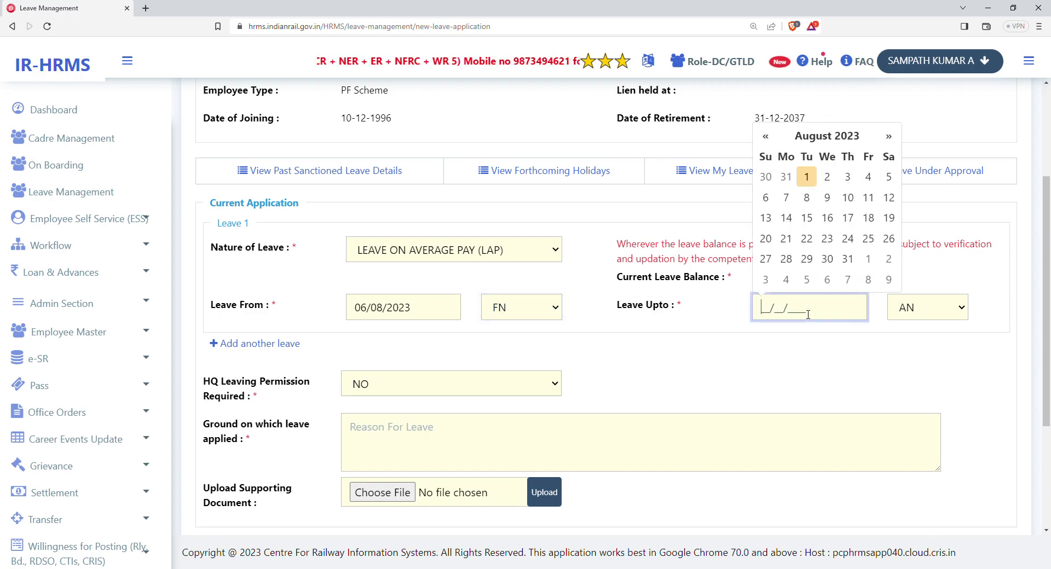
left_click(828, 198)
scroll(585, 284, "down", 2)
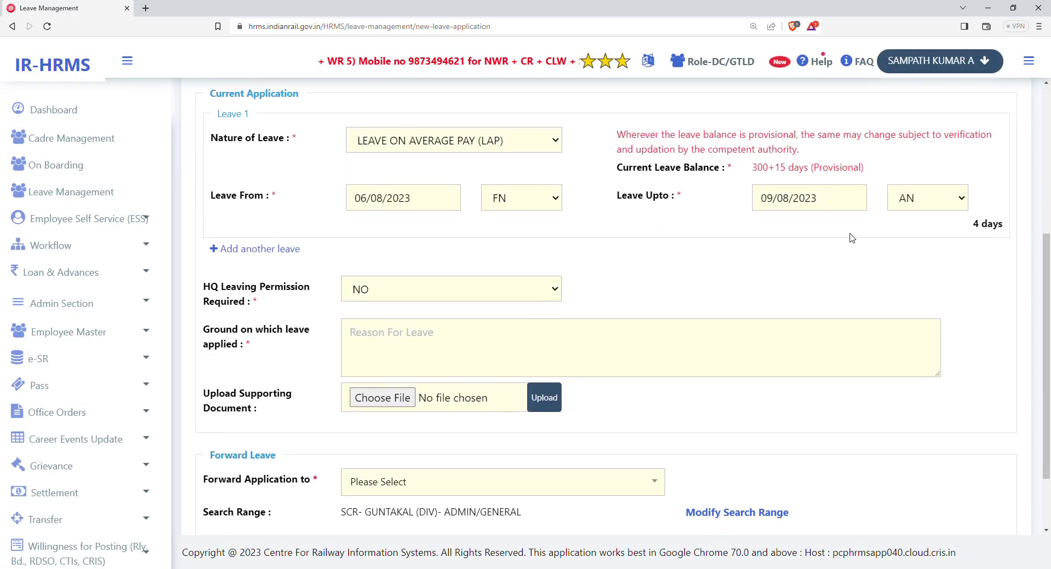
- Set HQ leaving permission to No and enter the reason 'I AM GOIN TO MY HOME TOWN ATP'
left_click(367, 299)
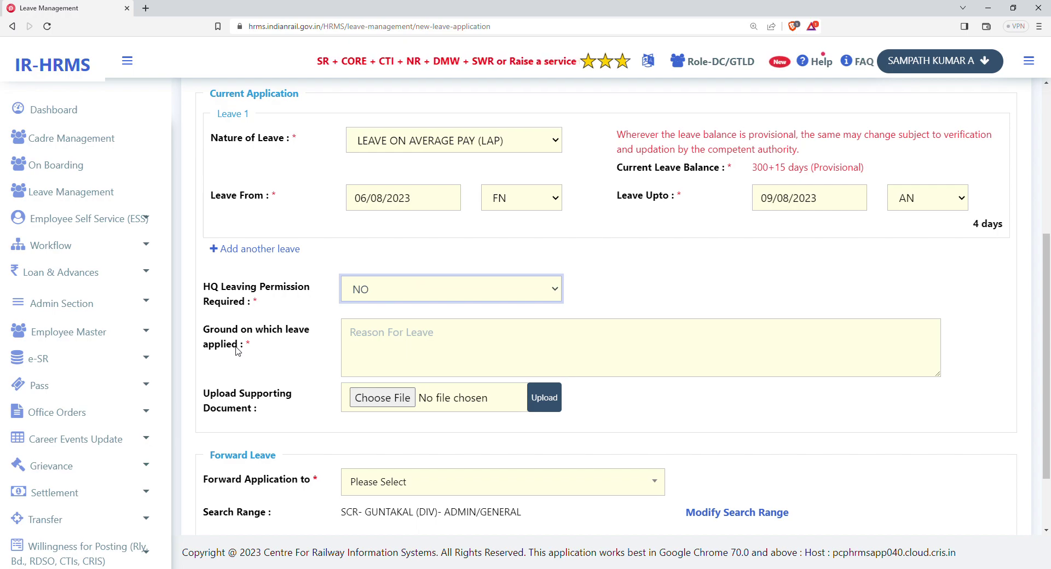
left_click(416, 347)
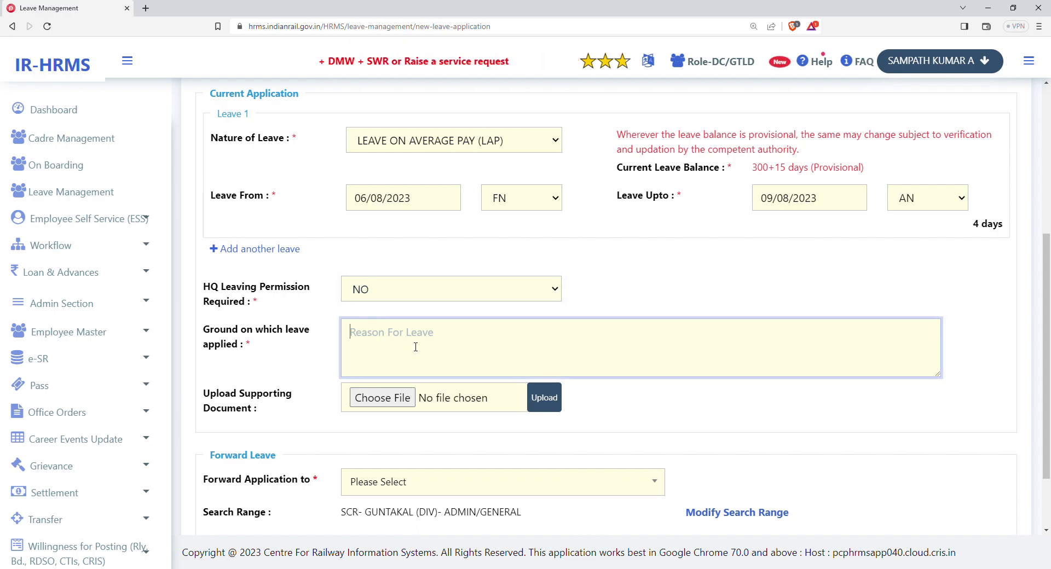
type("DO")
key("BackSpace")
key("BackSpace")
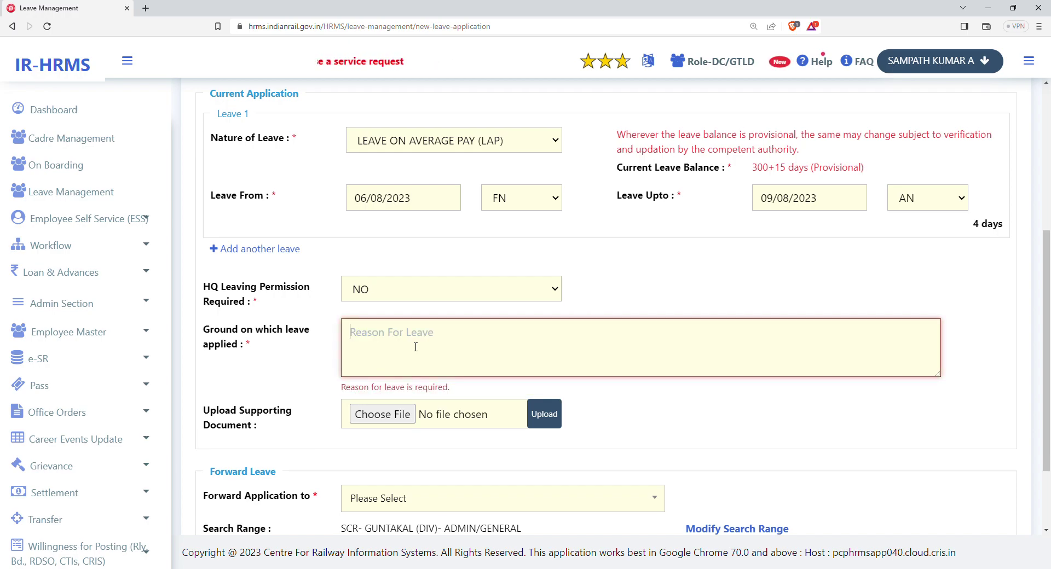
type("I AM GOIN TO MY")
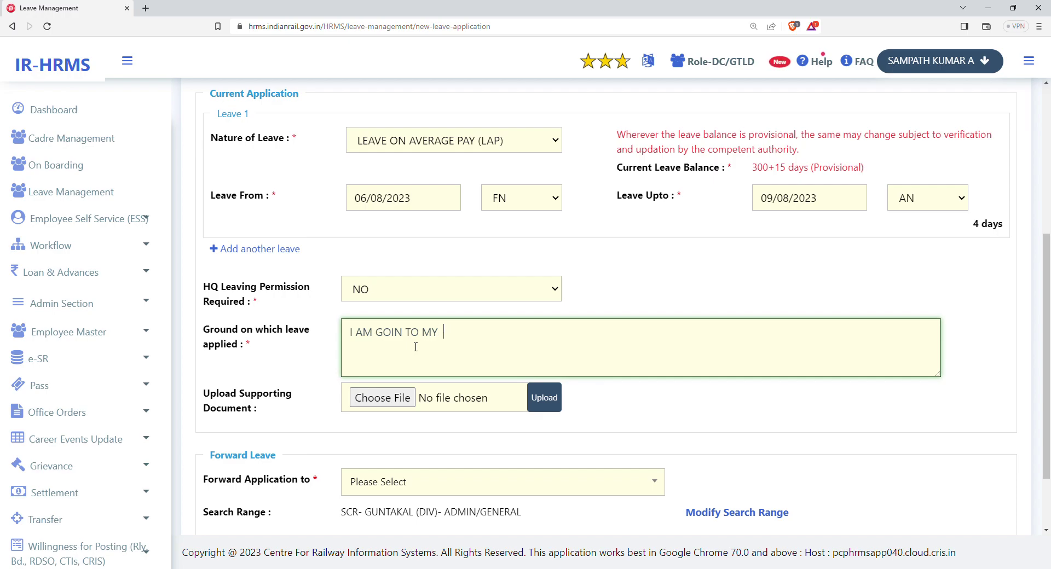
type("HOME TOWN ")
type("ATP")
scroll(396, 332, "down", 1)
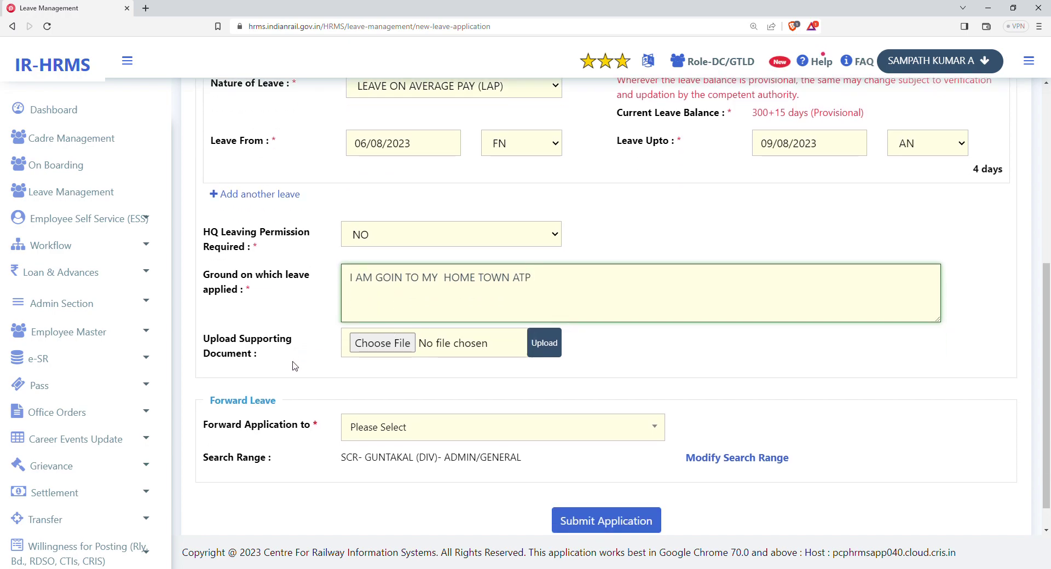
- Attach and upload CCL.pdf as the supporting document
left_click(387, 351)
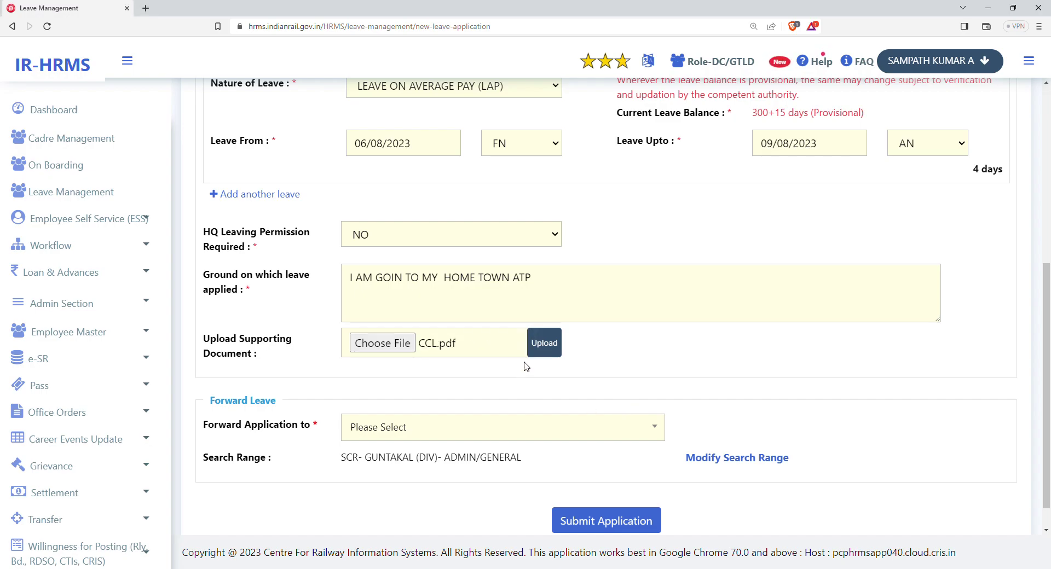
left_click(539, 342)
scroll(481, 328, "down", 1)
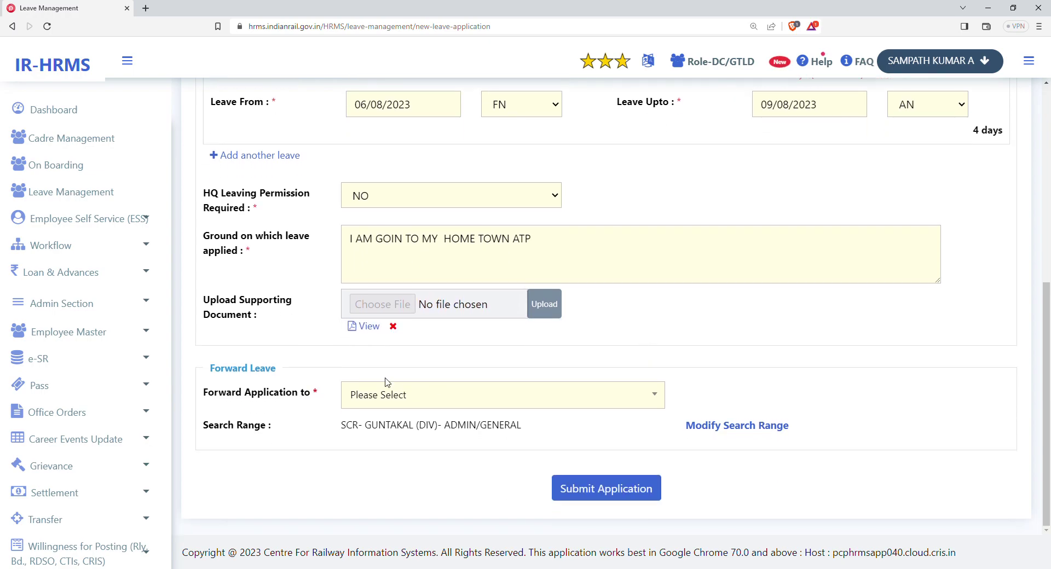
- Preview the uploaded CCL.pdf child care leave sheet, then close the preview
left_click(370, 328)
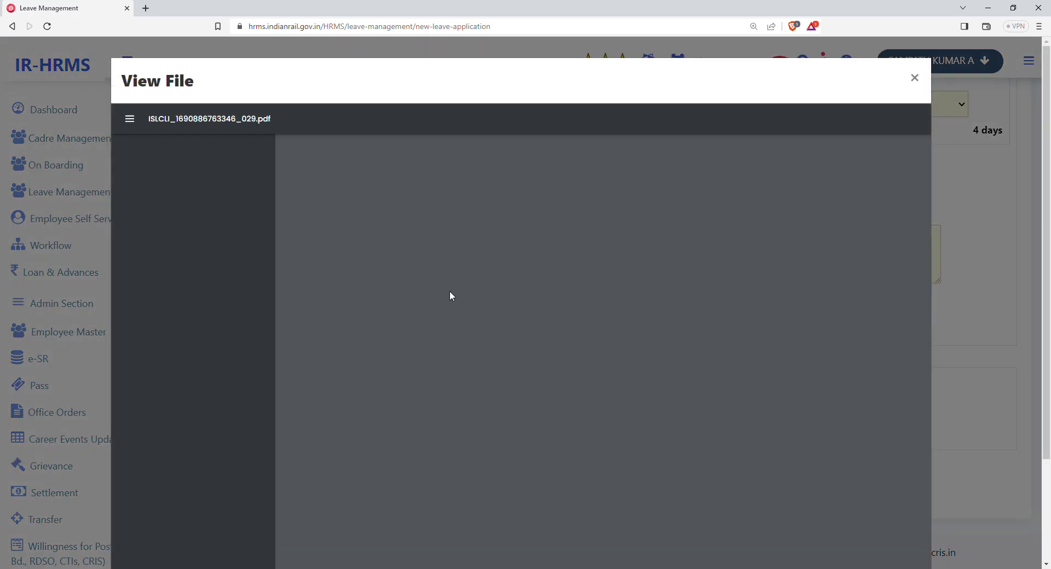
scroll(458, 320, "down", 4)
scroll(457, 320, "up", 3)
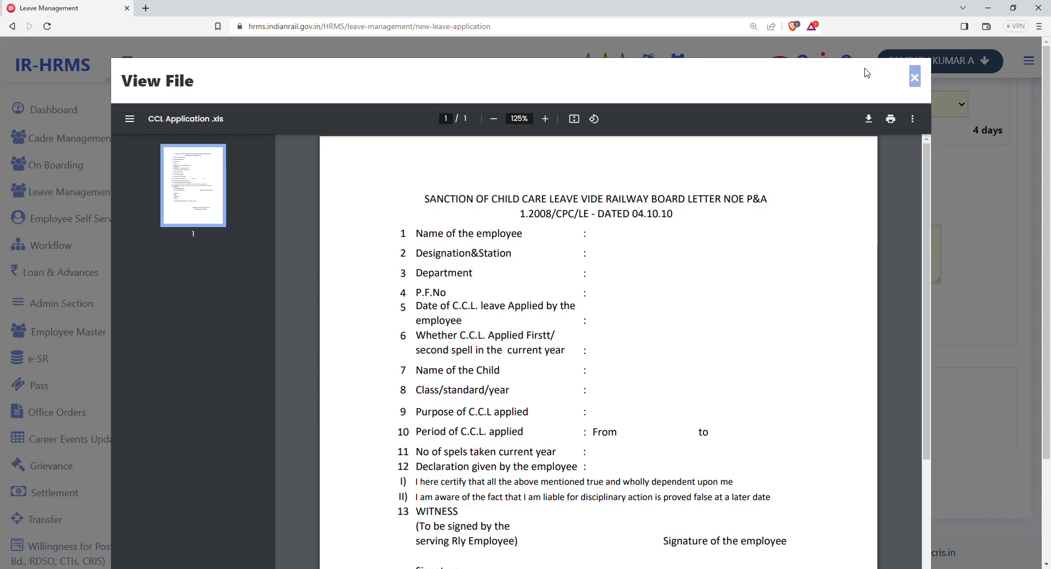
left_click(914, 78)
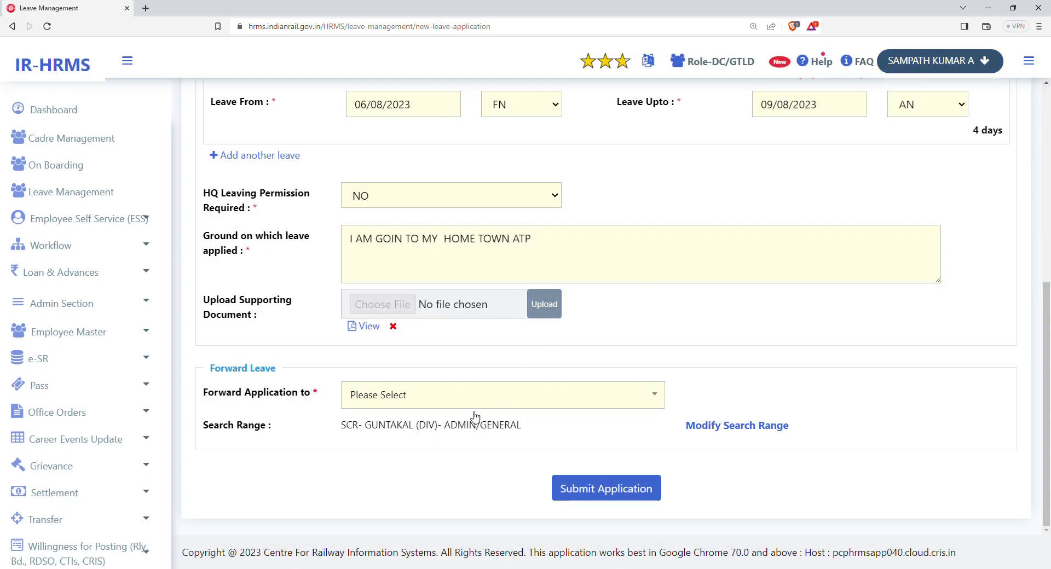
- Search the forwarding authority list for 'ISCL', then clear and close the search
left_click(386, 405)
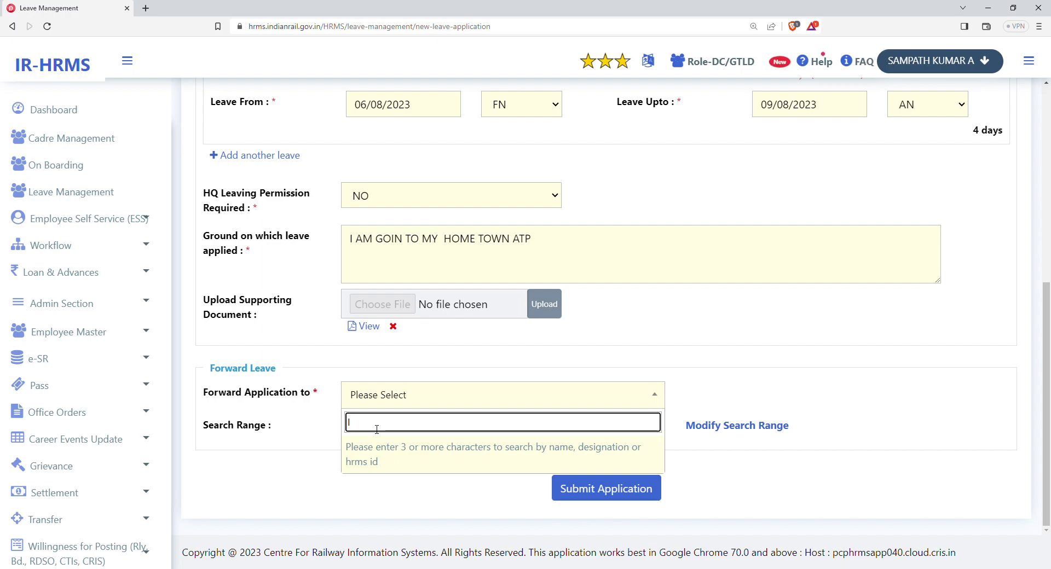
type("ISCL")
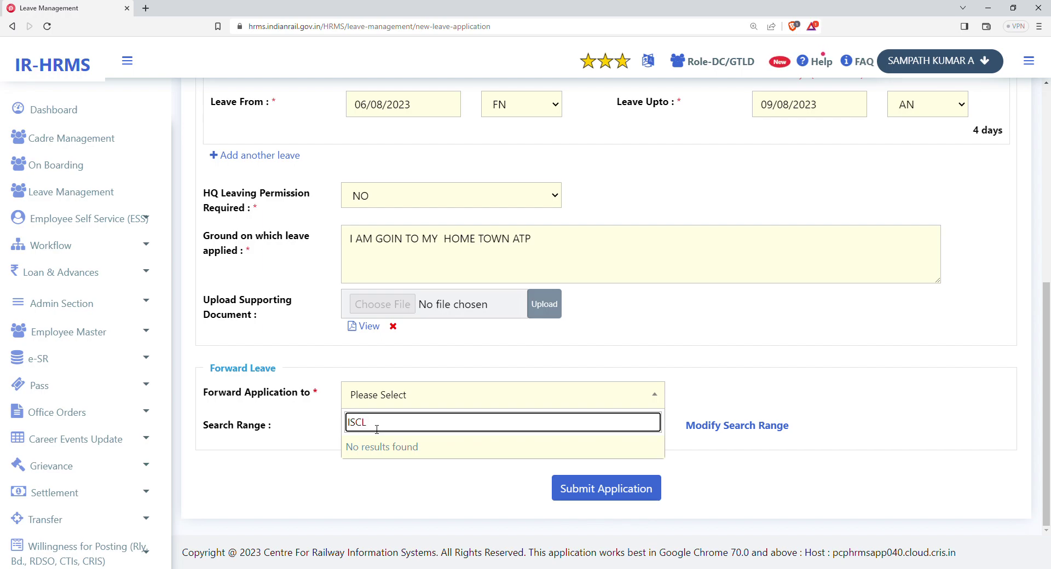
key("BackSpace")
left_click_drag(379, 422, 330, 425)
key("BackSpace")
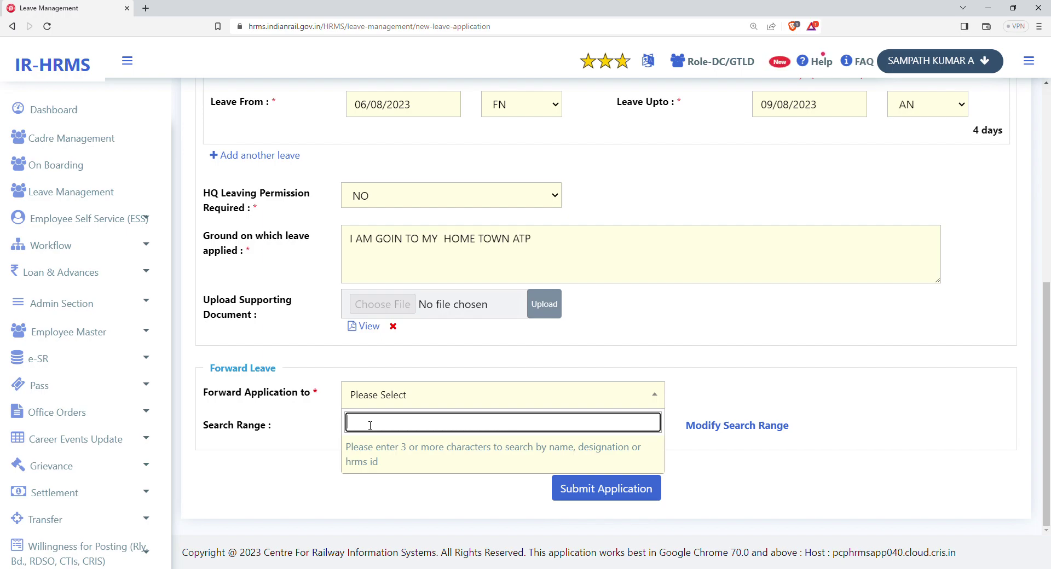
left_click(285, 446)
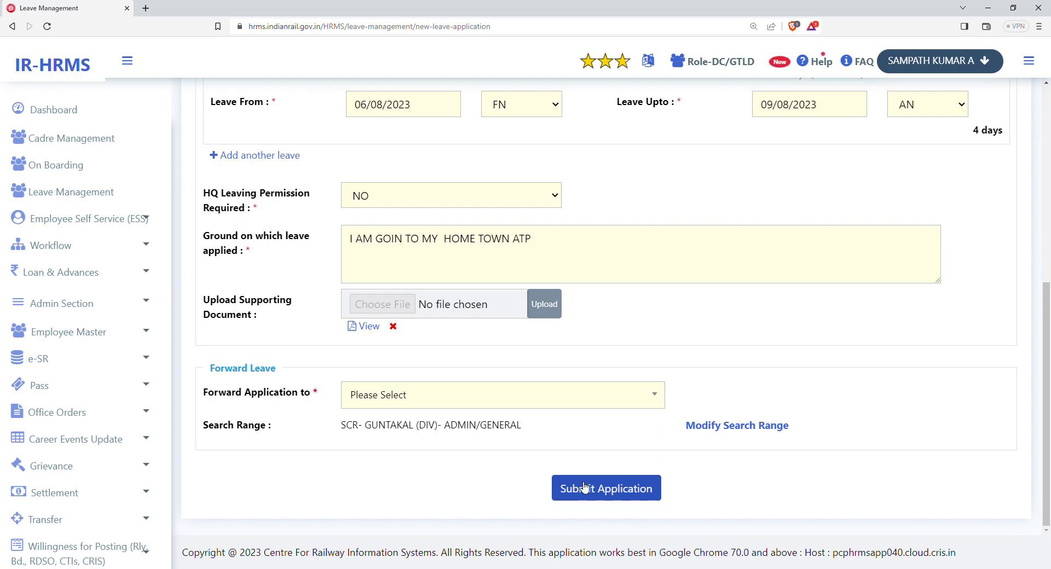
- Submit the application with no forwarding authority chosen and dismiss the rejection alert
left_click(369, 400)
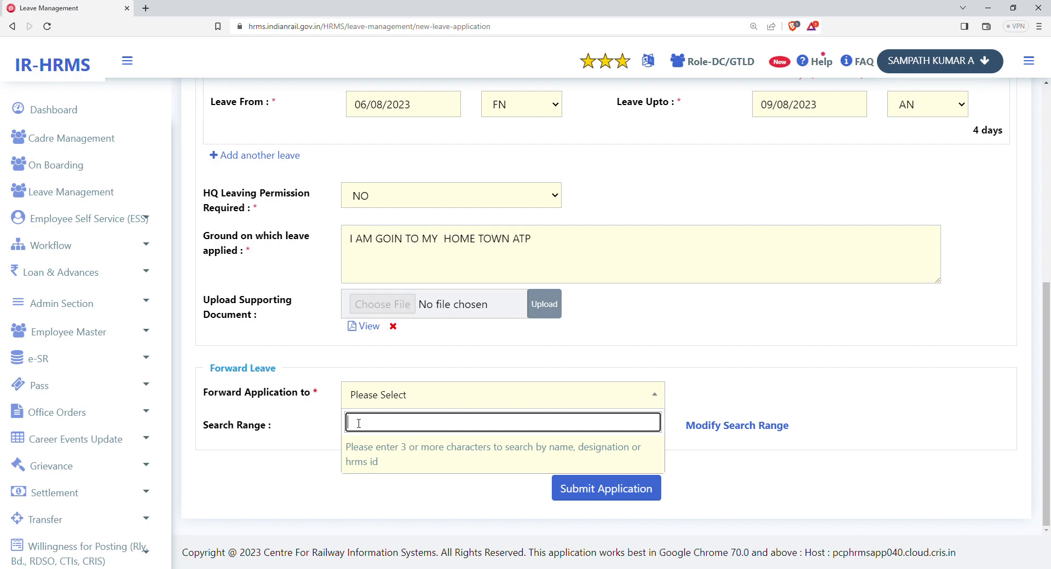
left_click(310, 481)
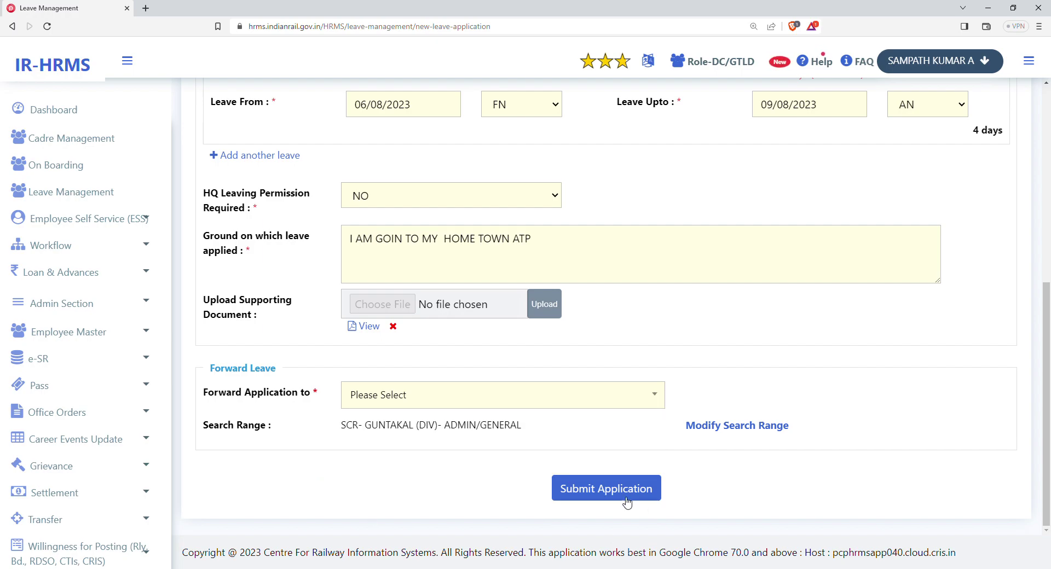
left_click(597, 489)
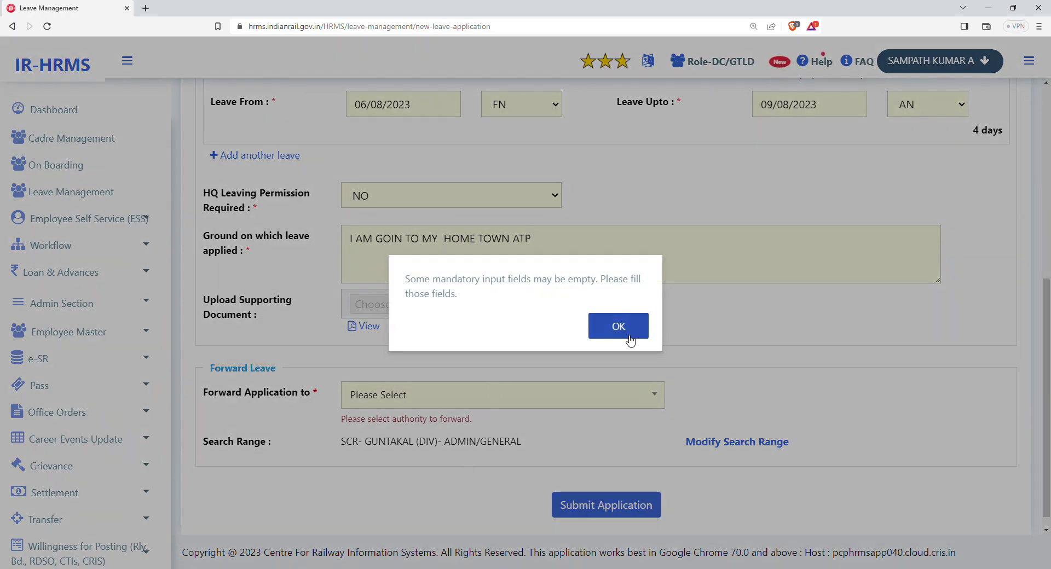
left_click(621, 333)
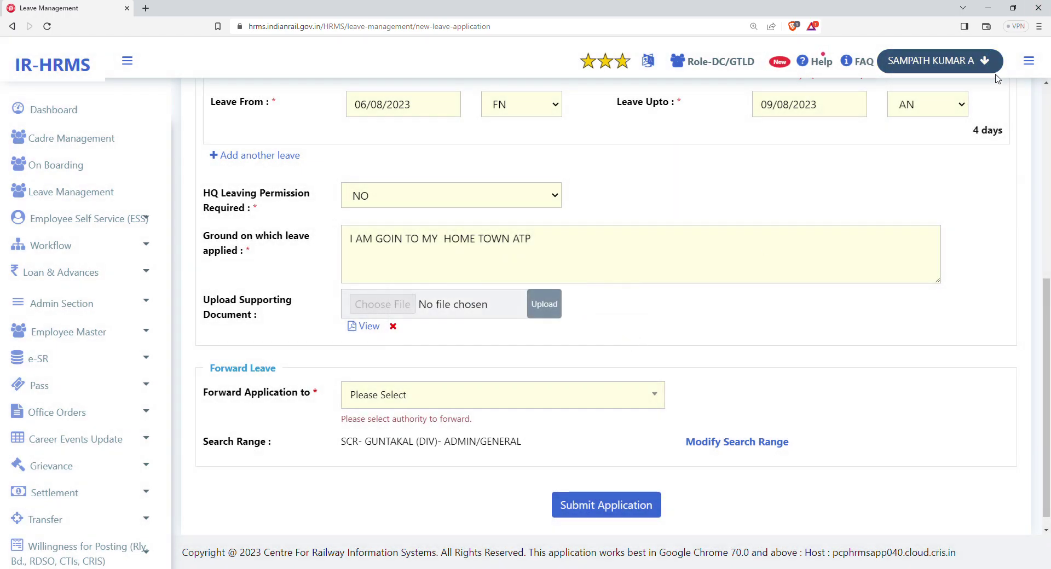